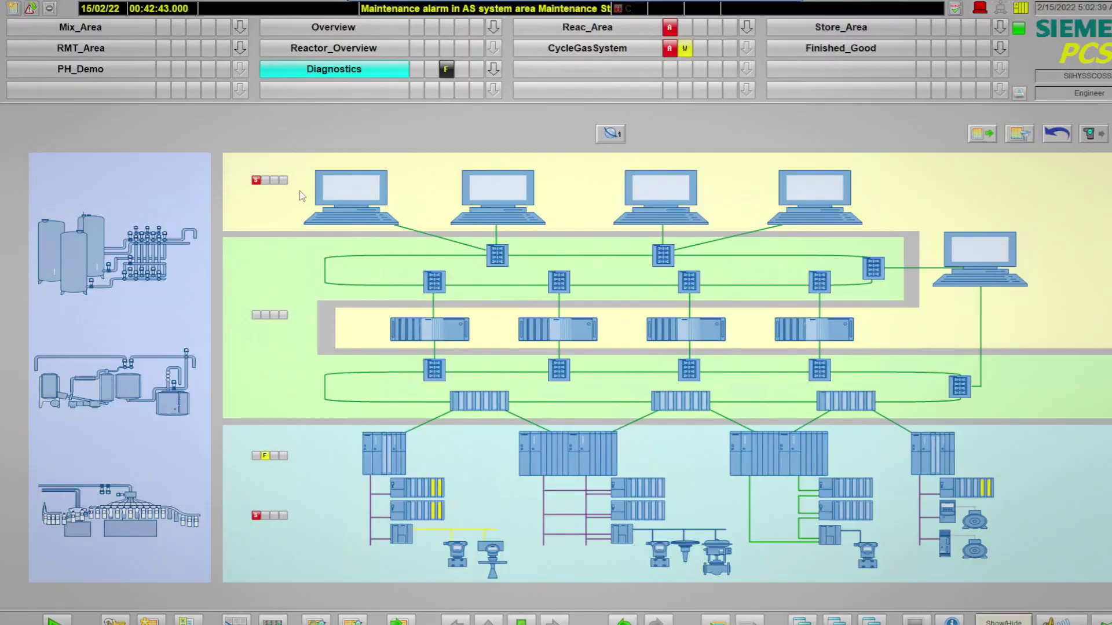
Review PC station diagnostics for SIIHYSSCOSSA and SIIHYSSC547G: connections, messages and web-based monitor.
{"action": "left_click", "coordinate": [286, 184]}
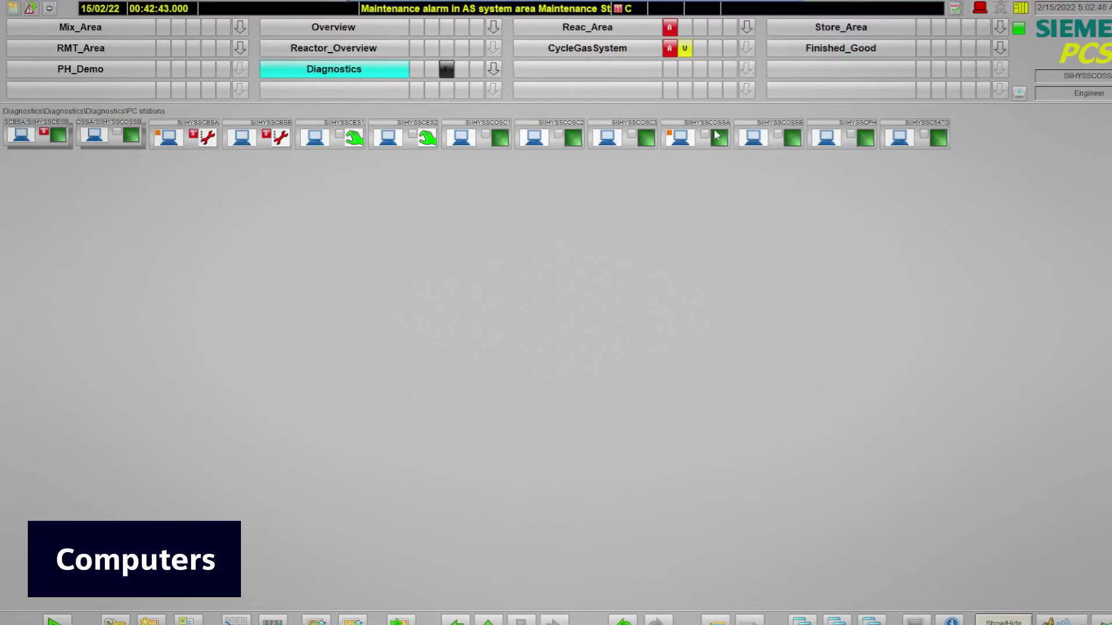
{"action": "left_click", "coordinate": [722, 137]}
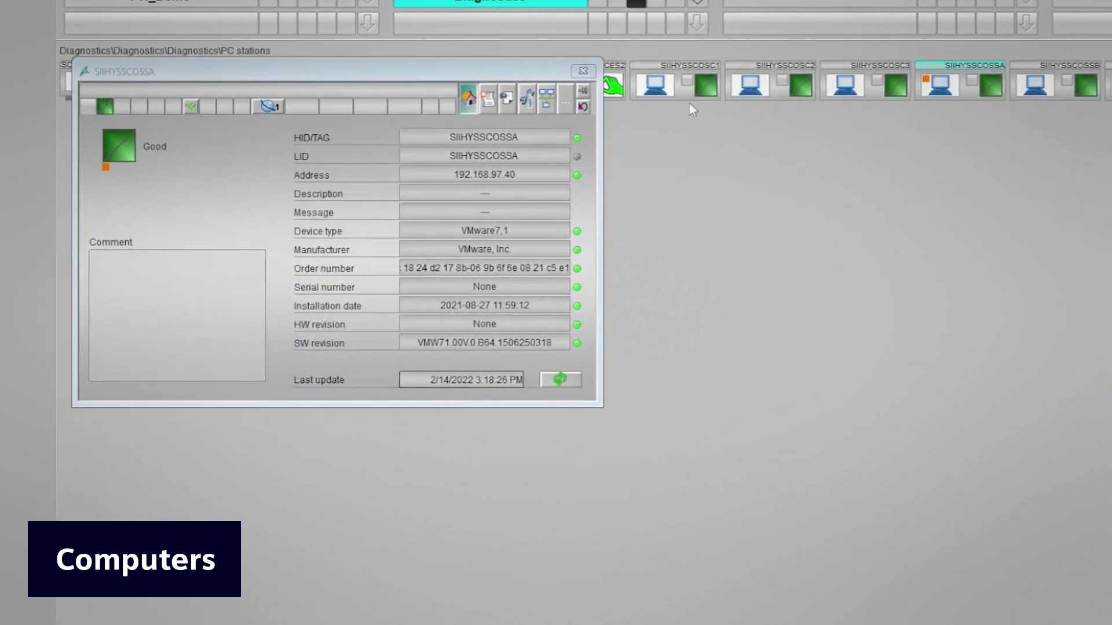
{"action": "left_click", "coordinate": [546, 100]}
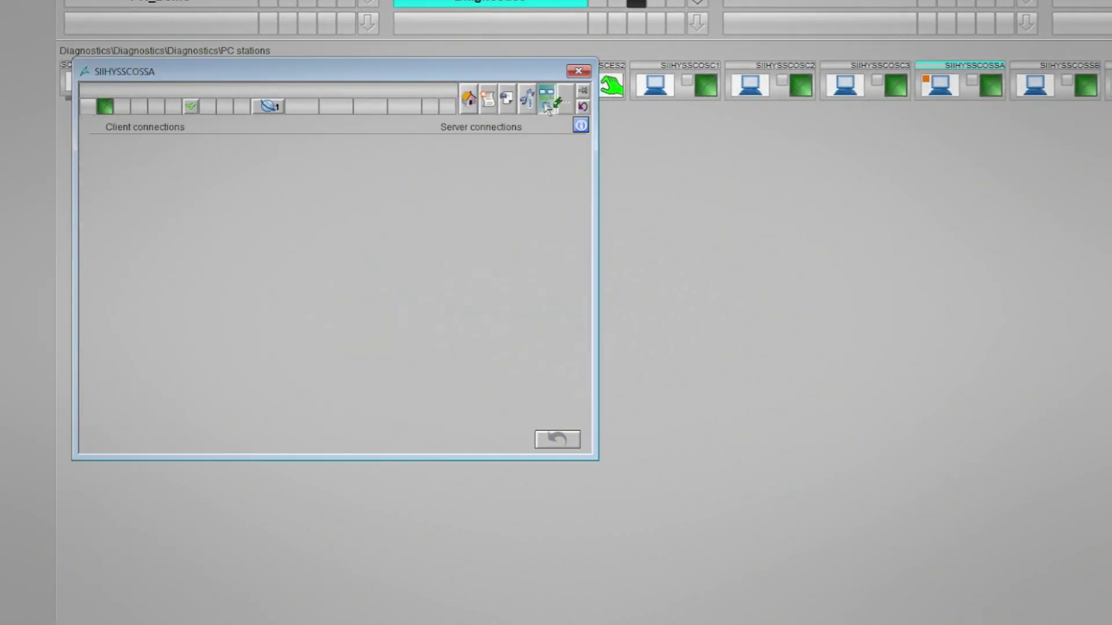
{"action": "left_click", "coordinate": [949, 138]}
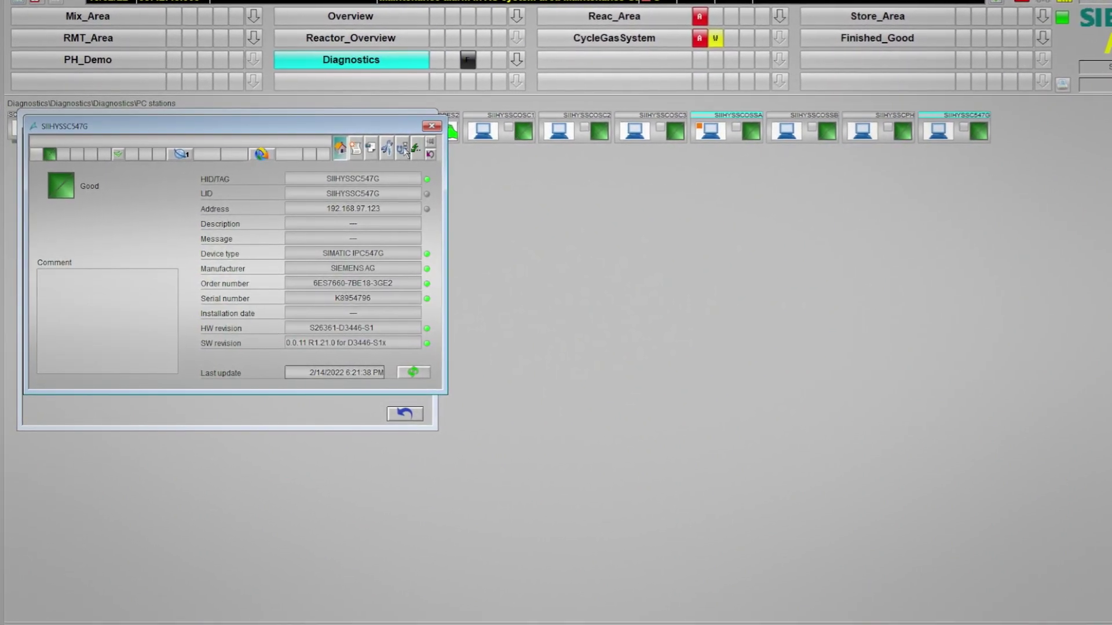
{"action": "left_click", "coordinate": [404, 150]}
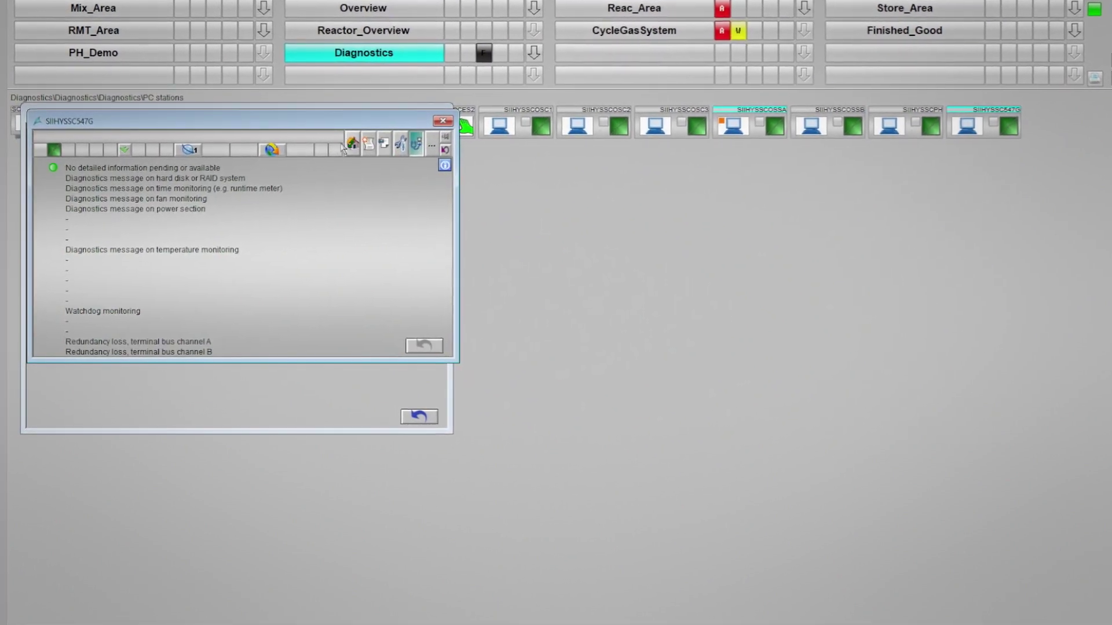
{"action": "left_click", "coordinate": [286, 150]}
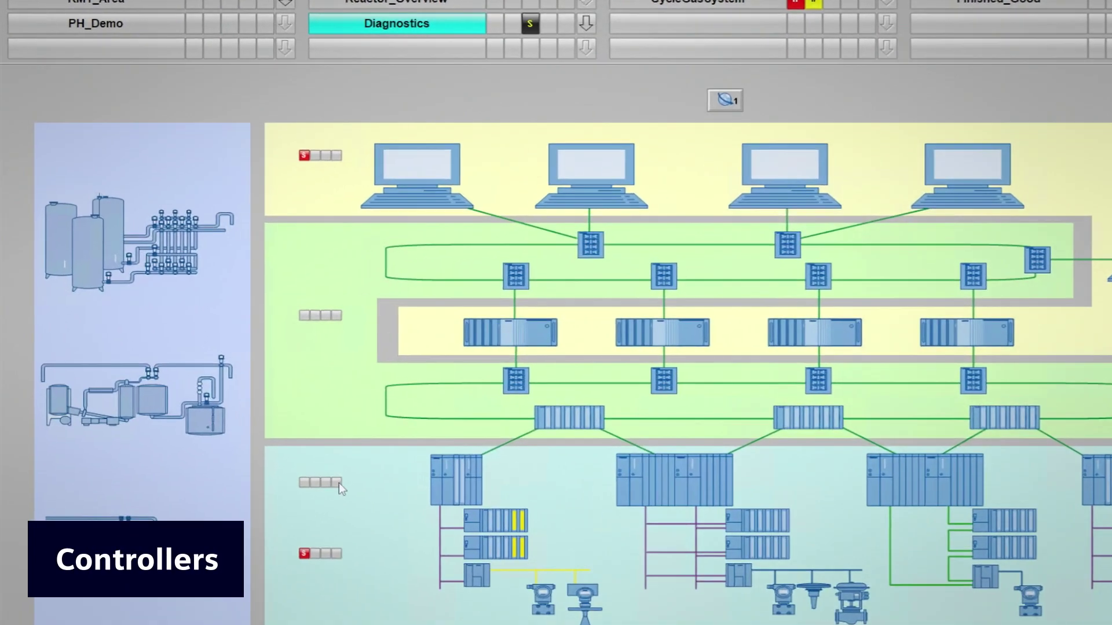
Inspect the AS01_PCS7 controller's OB load, OB execution times, cycle extension and lock times, then close it.
{"action": "left_click", "coordinate": [338, 483]}
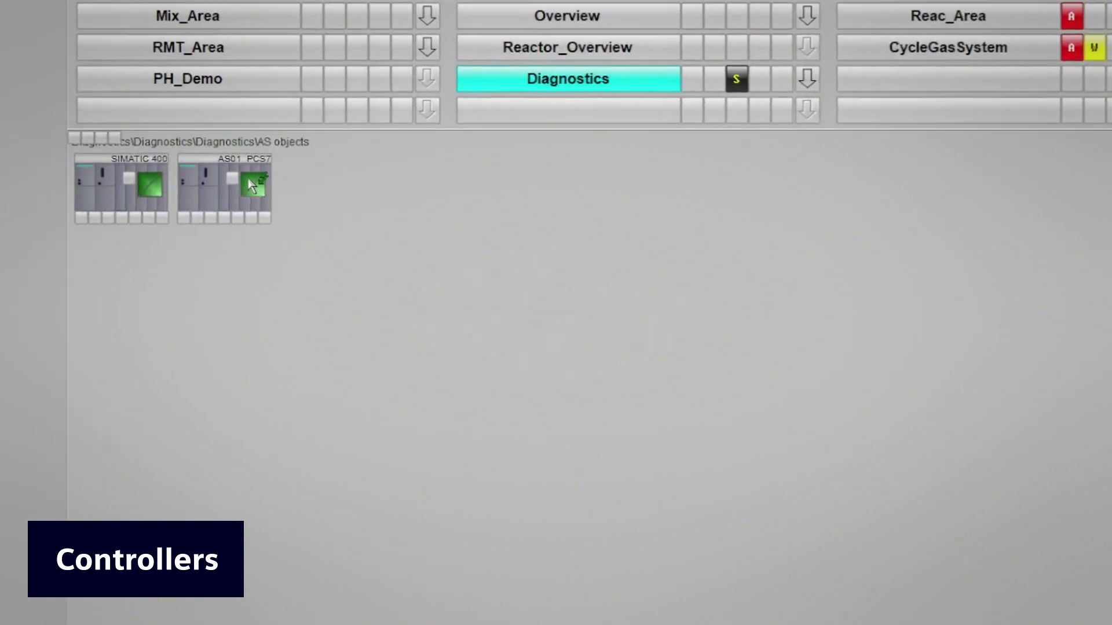
{"action": "left_click", "coordinate": [249, 180]}
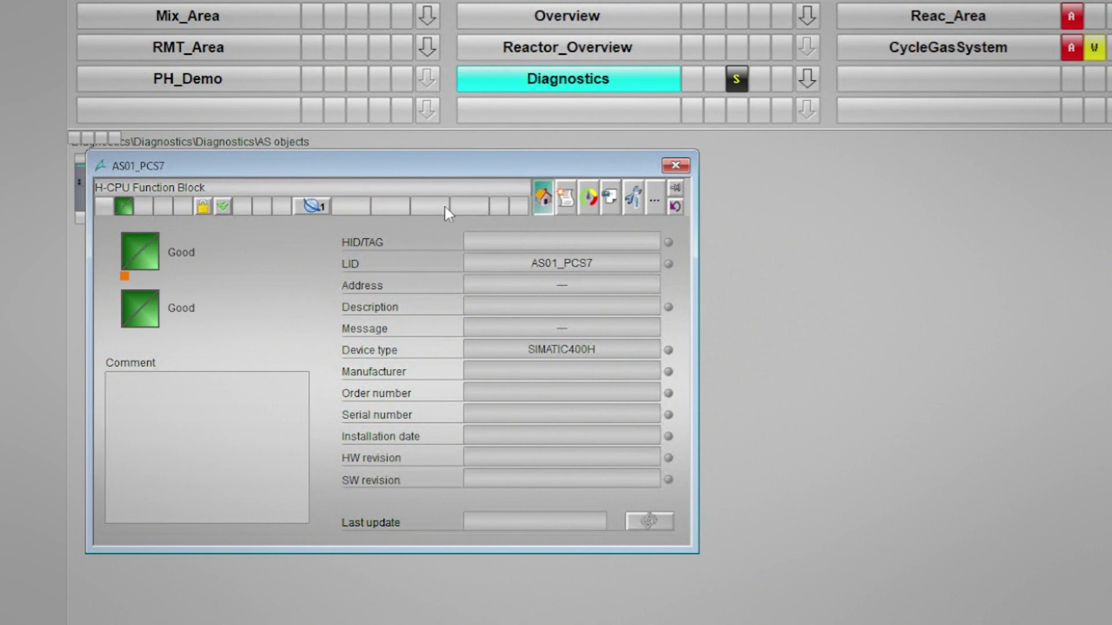
{"action": "left_click", "coordinate": [589, 200]}
{"action": "left_click", "coordinate": [575, 202]}
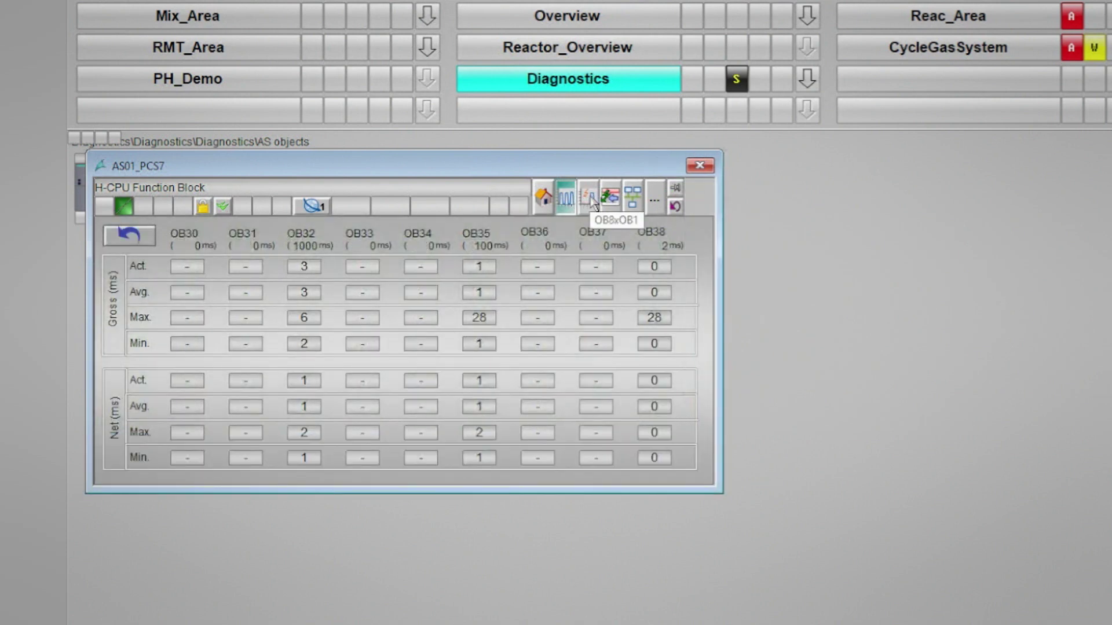
{"action": "left_click", "coordinate": [593, 203]}
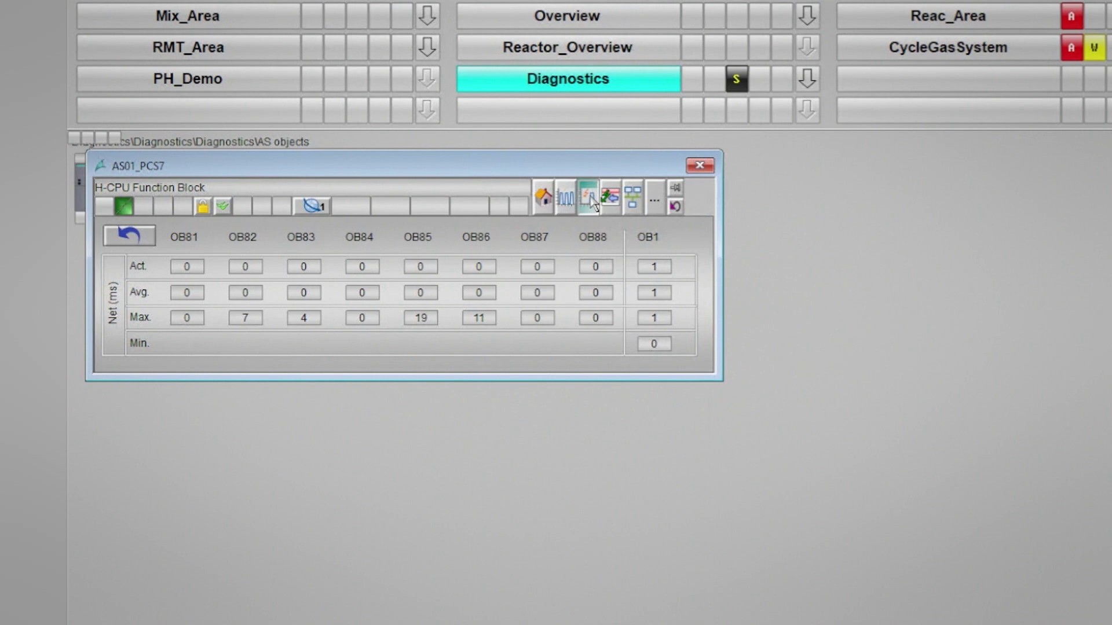
{"action": "left_click", "coordinate": [611, 200]}
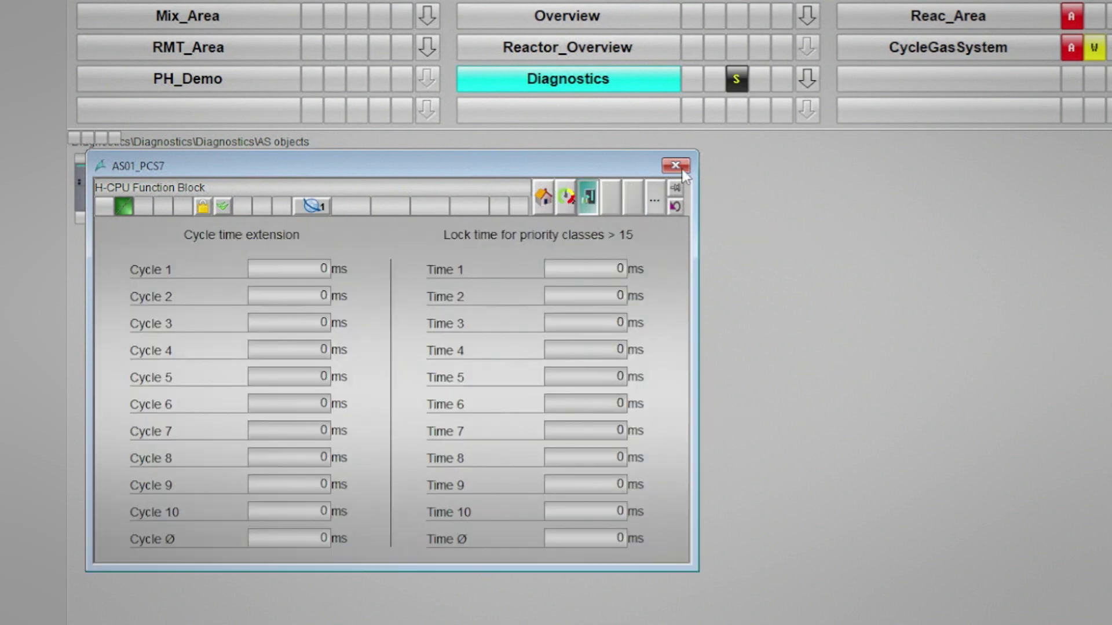
{"action": "left_click", "coordinate": [675, 167]}
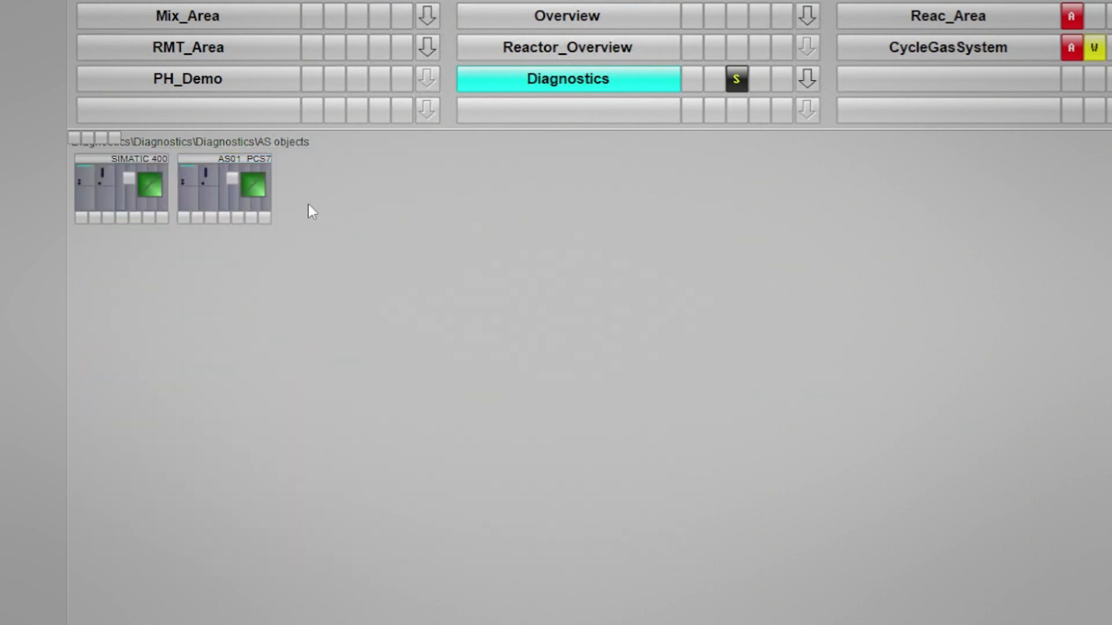
Drill from AS01_PCS7 through the CR3 rack to the AS1_L CPU and view its diagnostics buffer.
{"action": "left_click", "coordinate": [259, 220]}
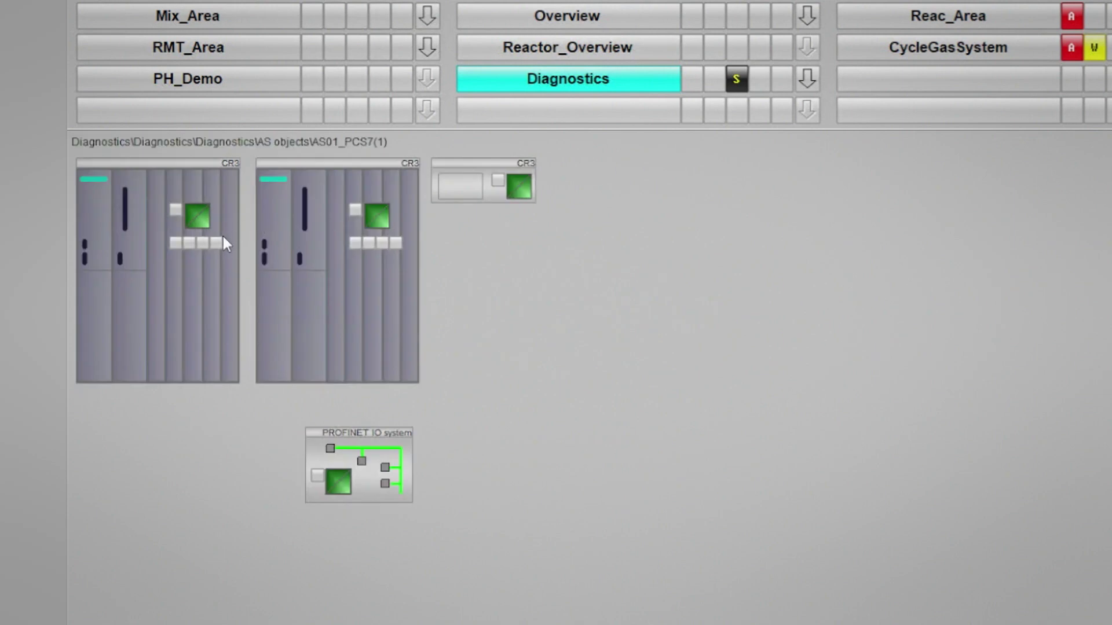
{"action": "left_click", "coordinate": [213, 249]}
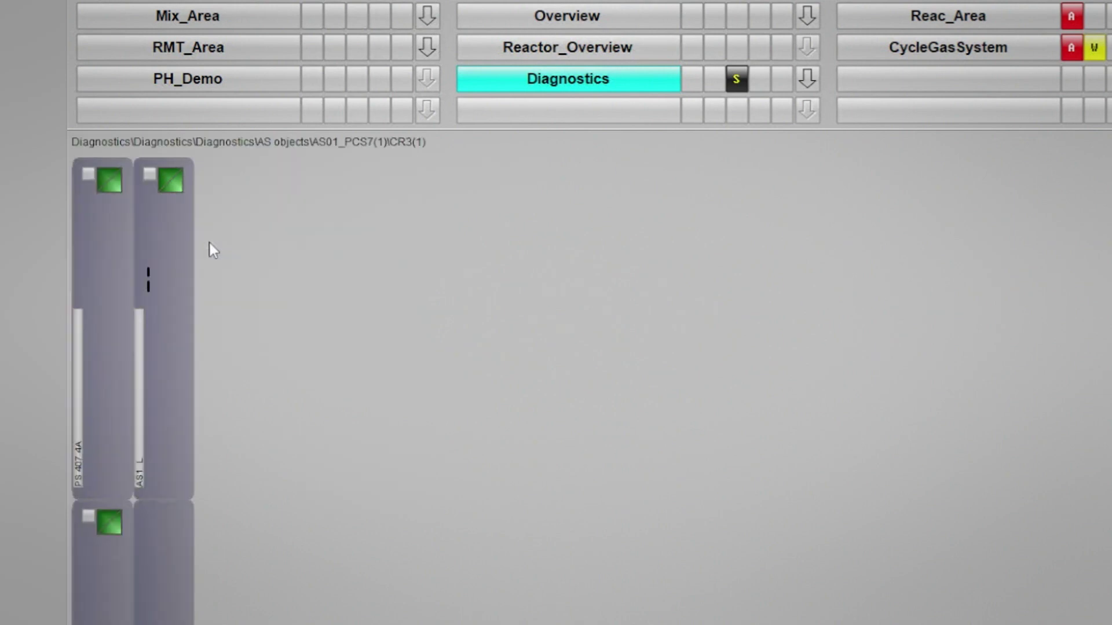
{"action": "left_click", "coordinate": [176, 190]}
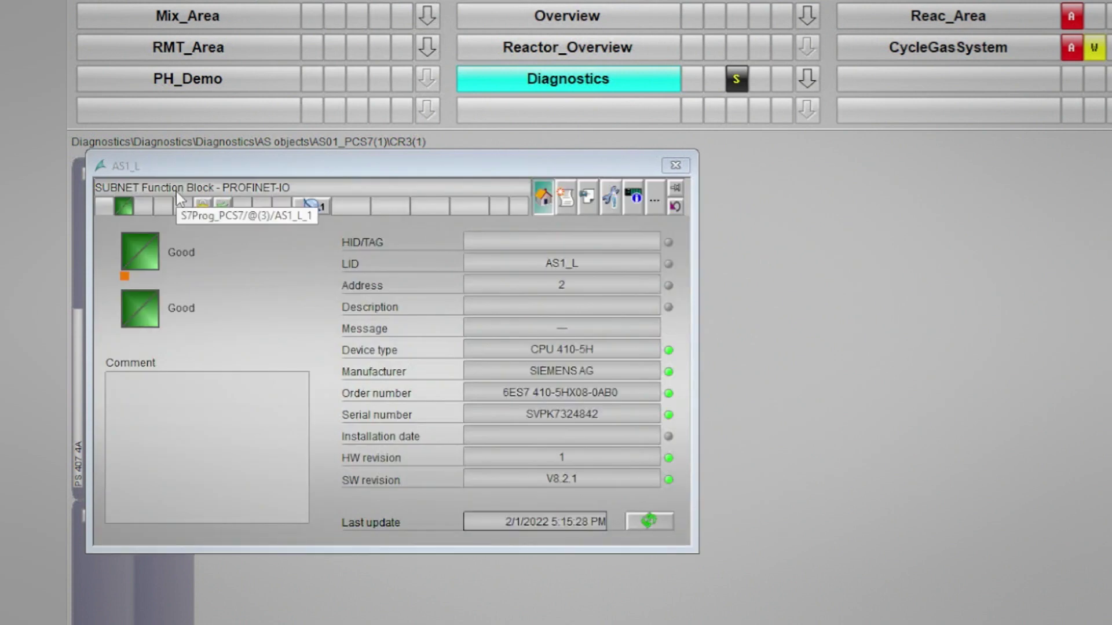
{"action": "left_click", "coordinate": [635, 208]}
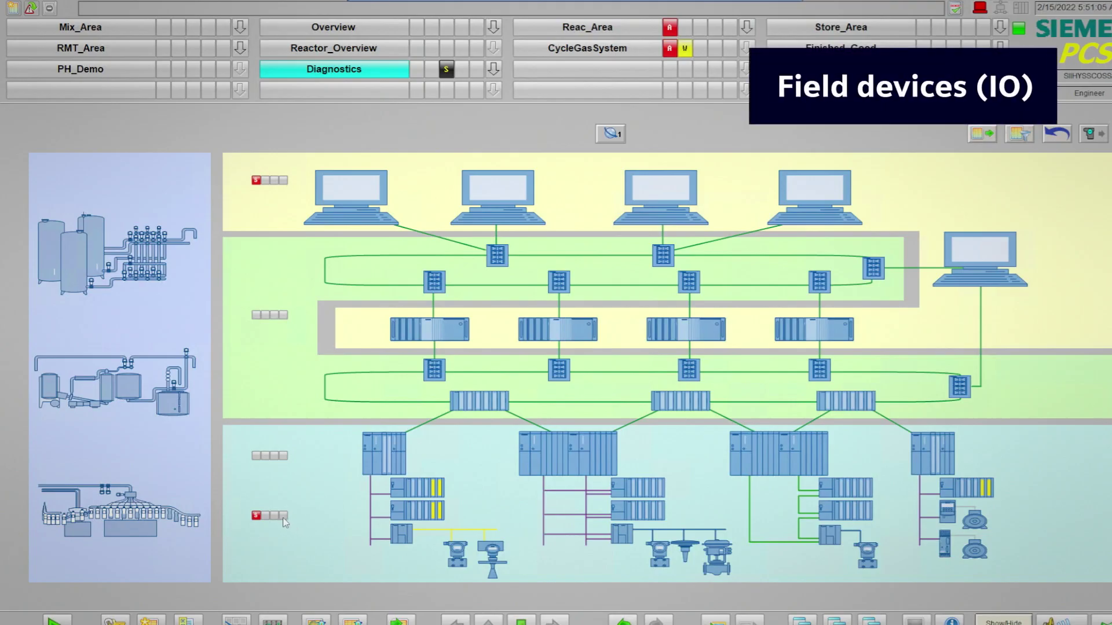
Drill through AS01_PCS7, PROFINET IO system and et200-spha-2left to the AI16 HART module's devices.
{"action": "left_click", "coordinate": [284, 519]}
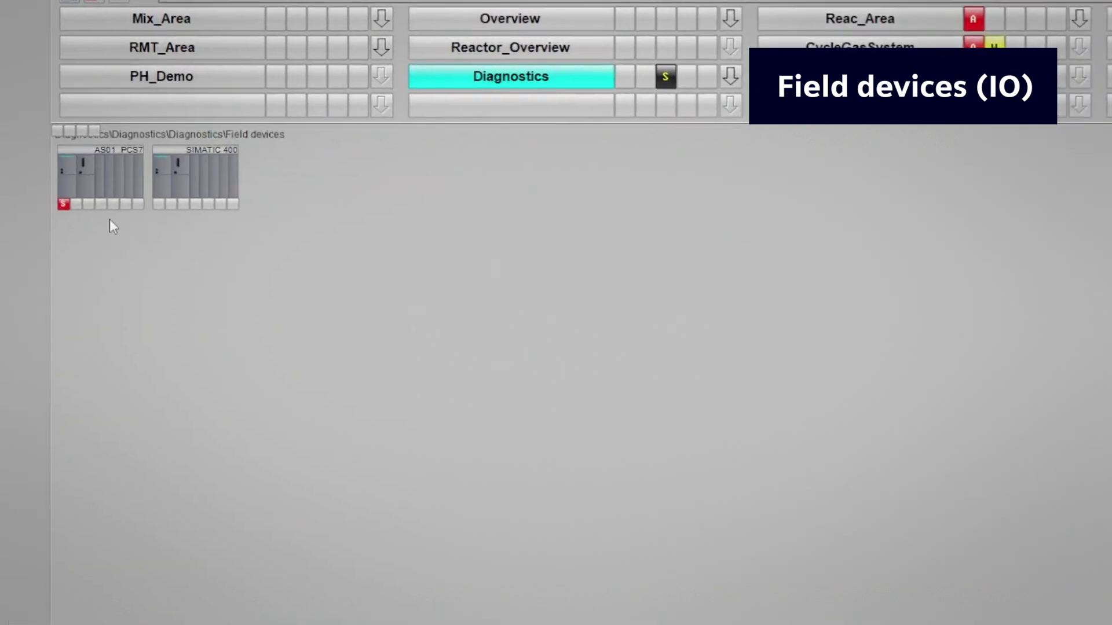
{"action": "left_click", "coordinate": [128, 223]}
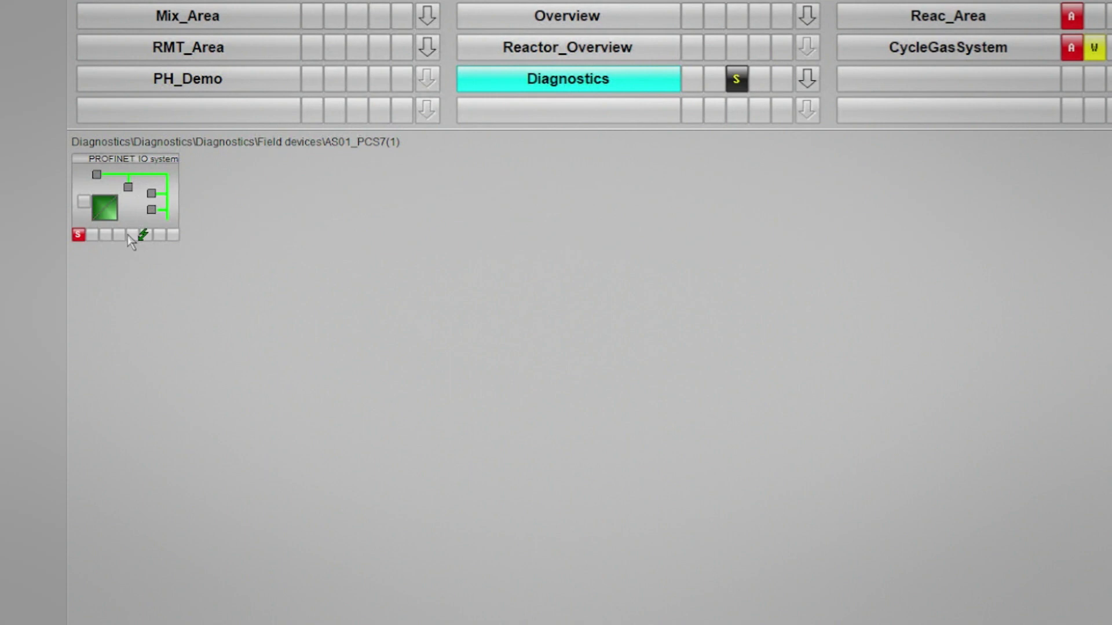
{"action": "left_click", "coordinate": [127, 234]}
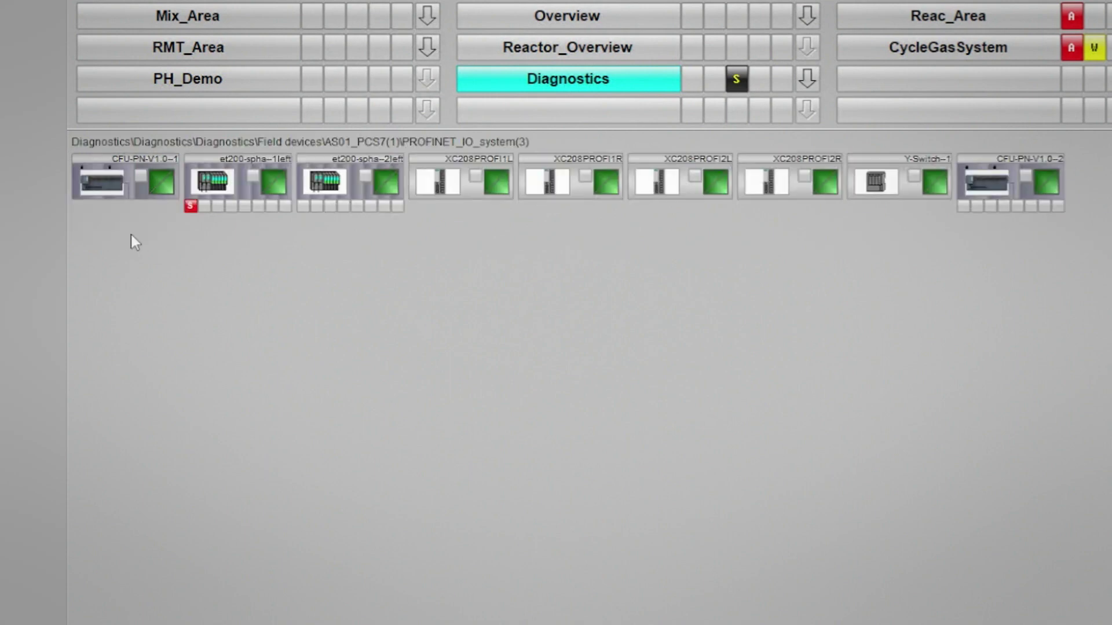
{"action": "left_click", "coordinate": [324, 182]}
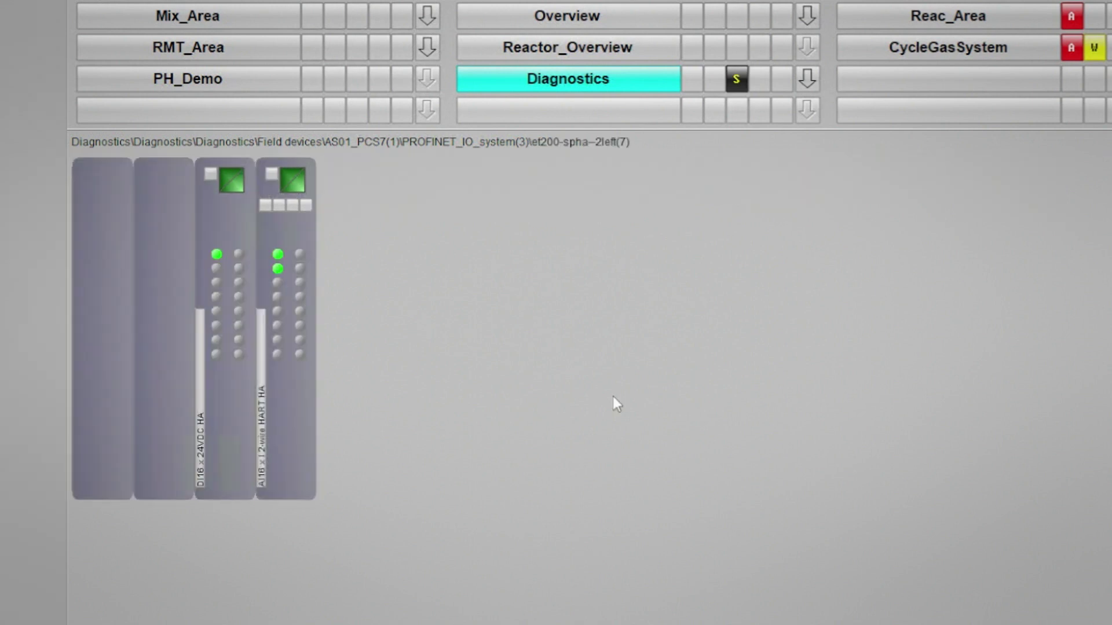
{"action": "left_click", "coordinate": [290, 208]}
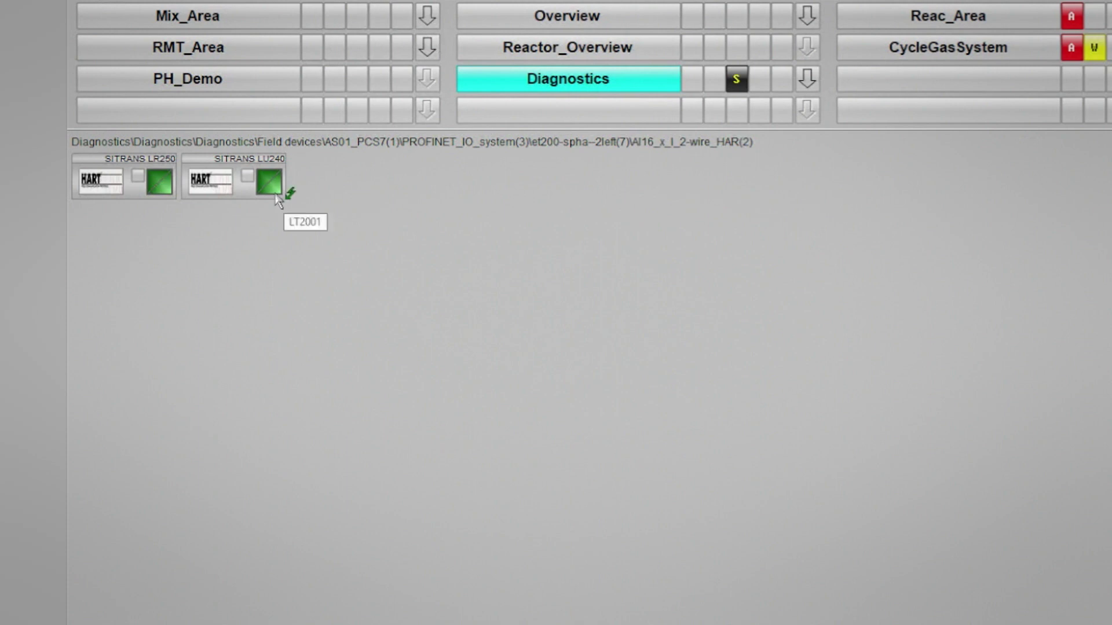
Open the SITRANS LU240 details, show its detailed diagnostics, and launch SIMATIC PDM for it.
{"action": "left_click", "coordinate": [276, 192]}
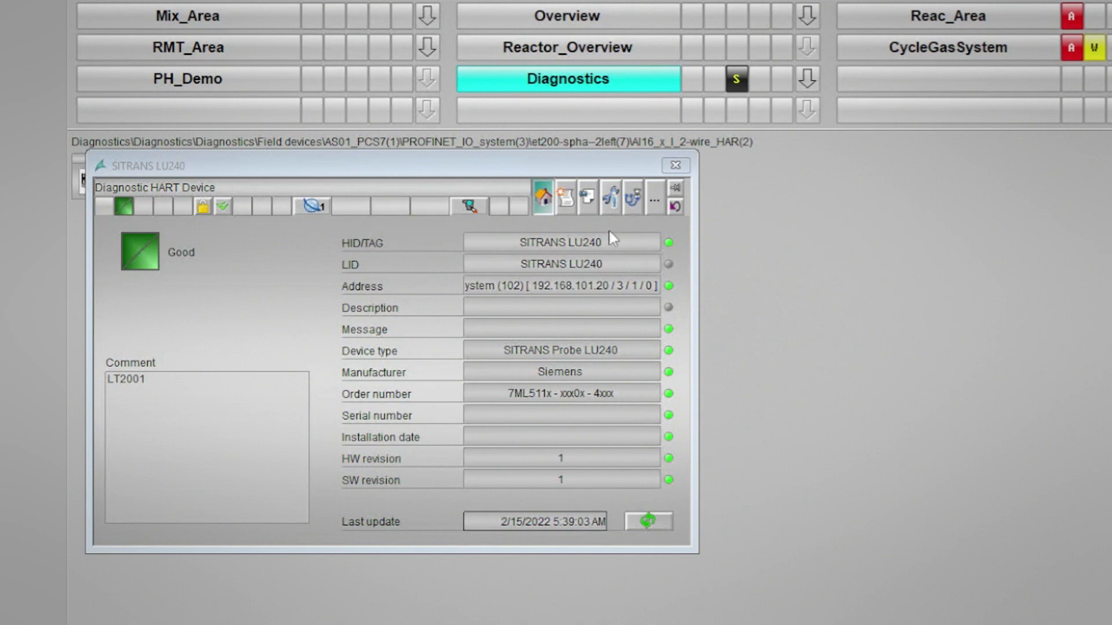
{"action": "left_click", "coordinate": [635, 202]}
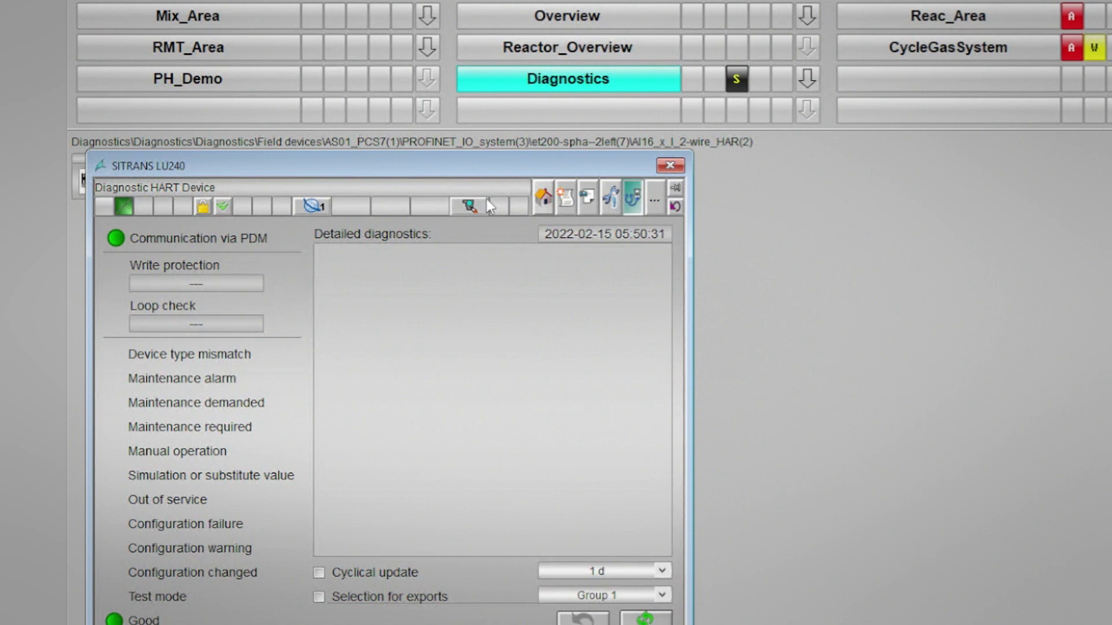
{"action": "left_click", "coordinate": [488, 207]}
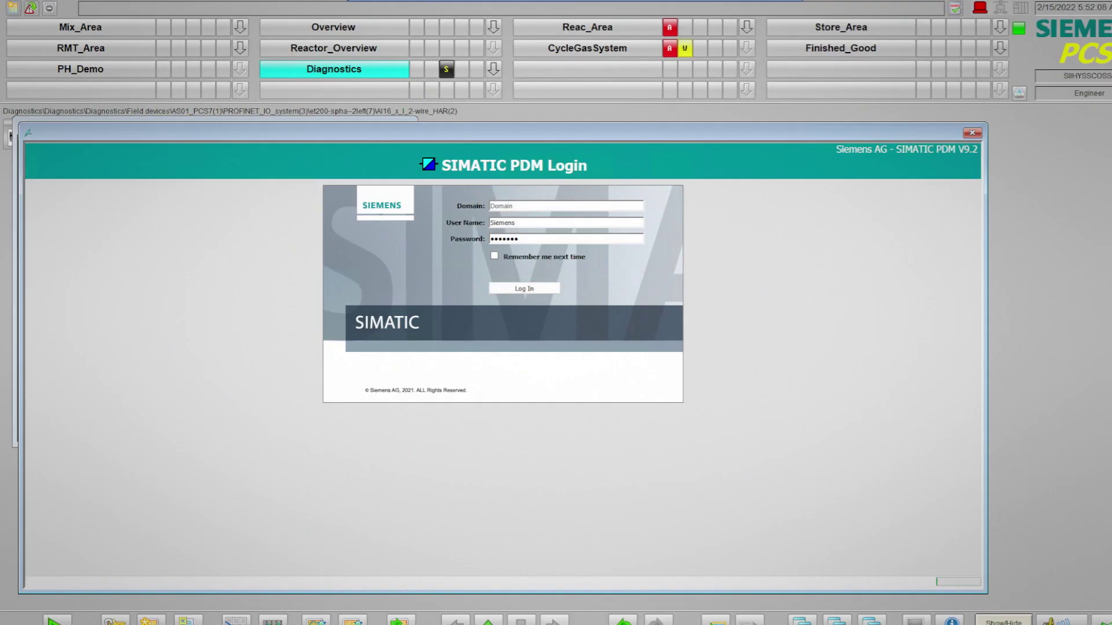
Log in to SIMATIC PDM, expand the SITRANS Probe LU240 parameter groups, then right-click the AI16 HART module.
{"action": "left_click", "coordinate": [539, 289]}
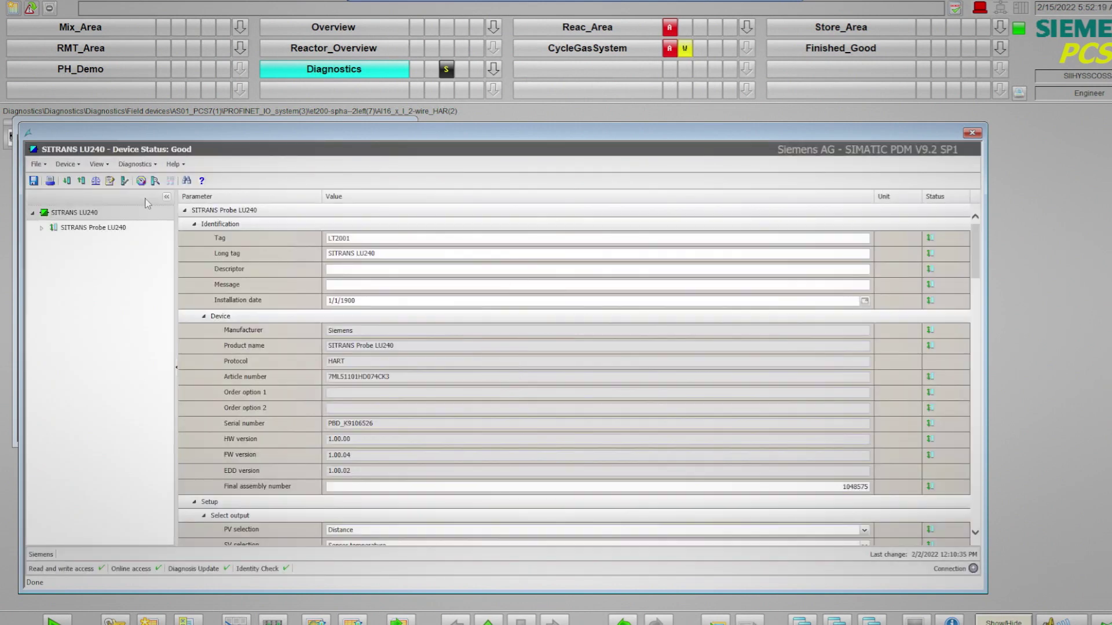
{"action": "left_click", "coordinate": [42, 229]}
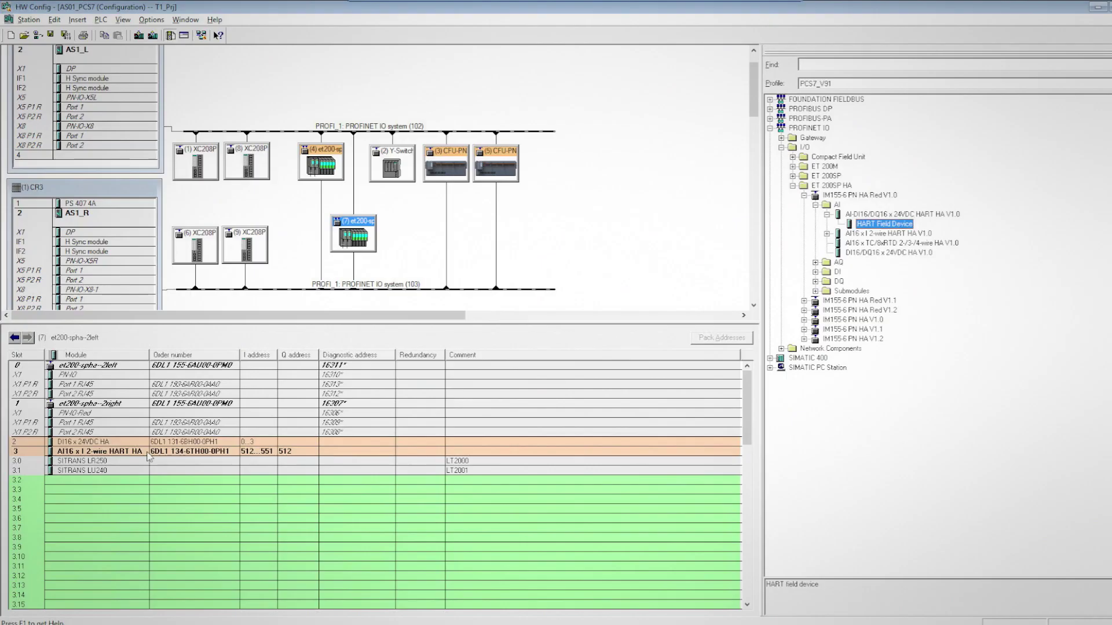
{"action": "right_click", "coordinate": [148, 455]}
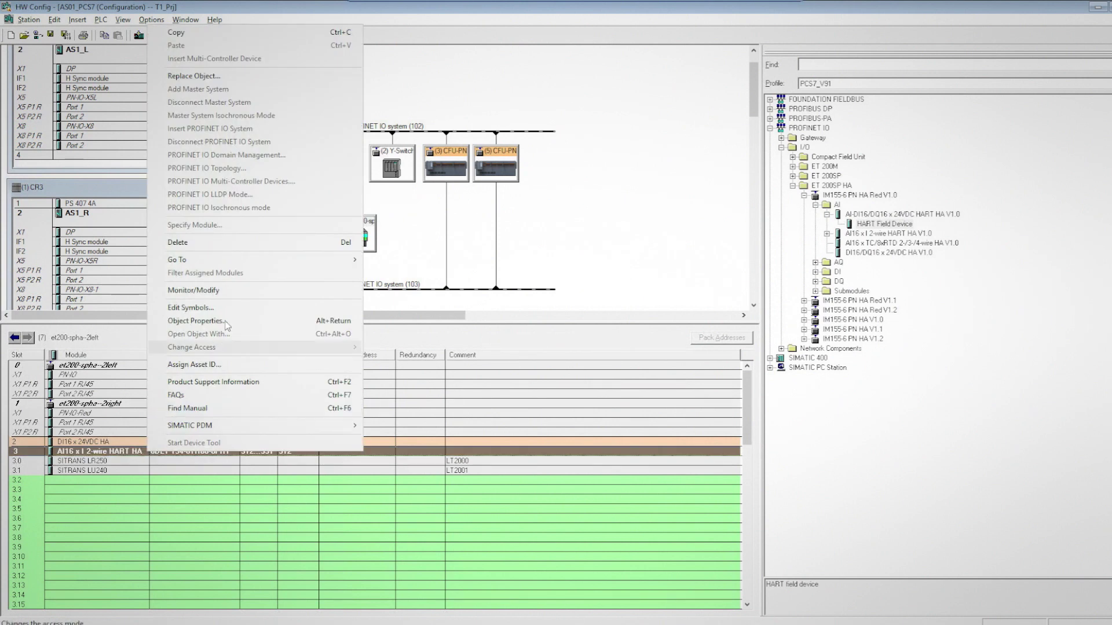
{"action": "left_click", "coordinate": [225, 322]}
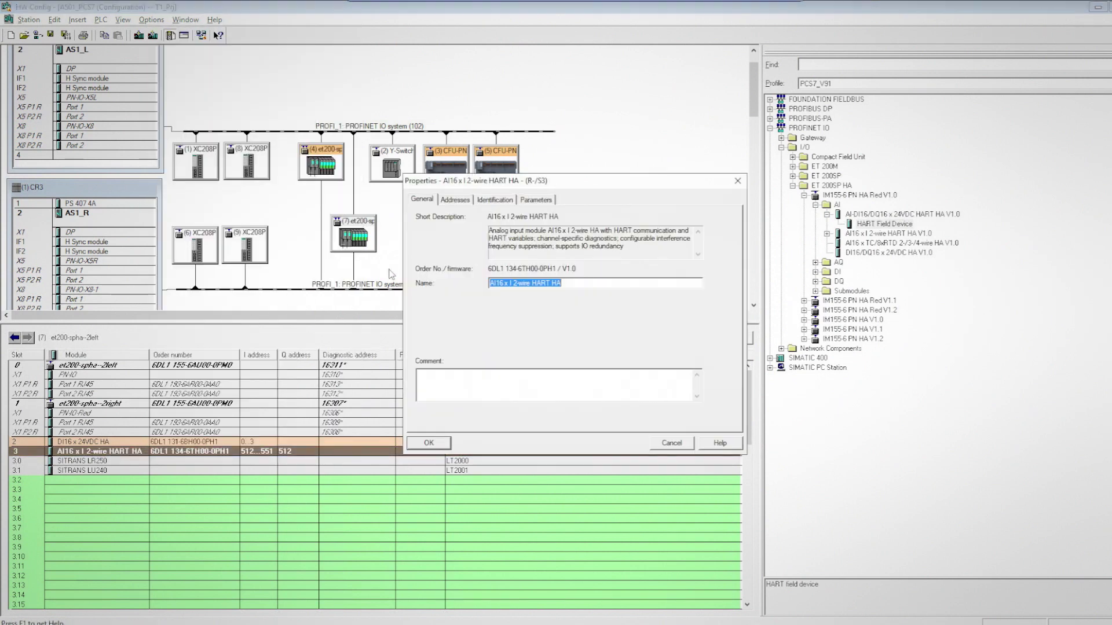
{"action": "left_click", "coordinate": [538, 200]}
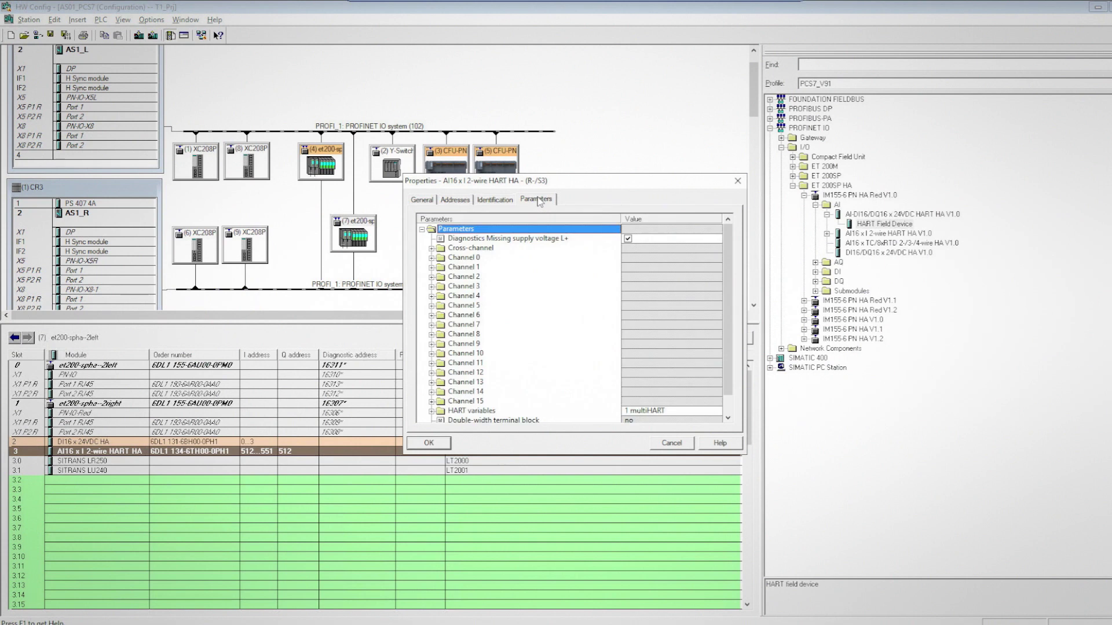
{"action": "scroll", "coordinate": [684, 400], "scroll_direction": "down", "scroll_amount": 1}
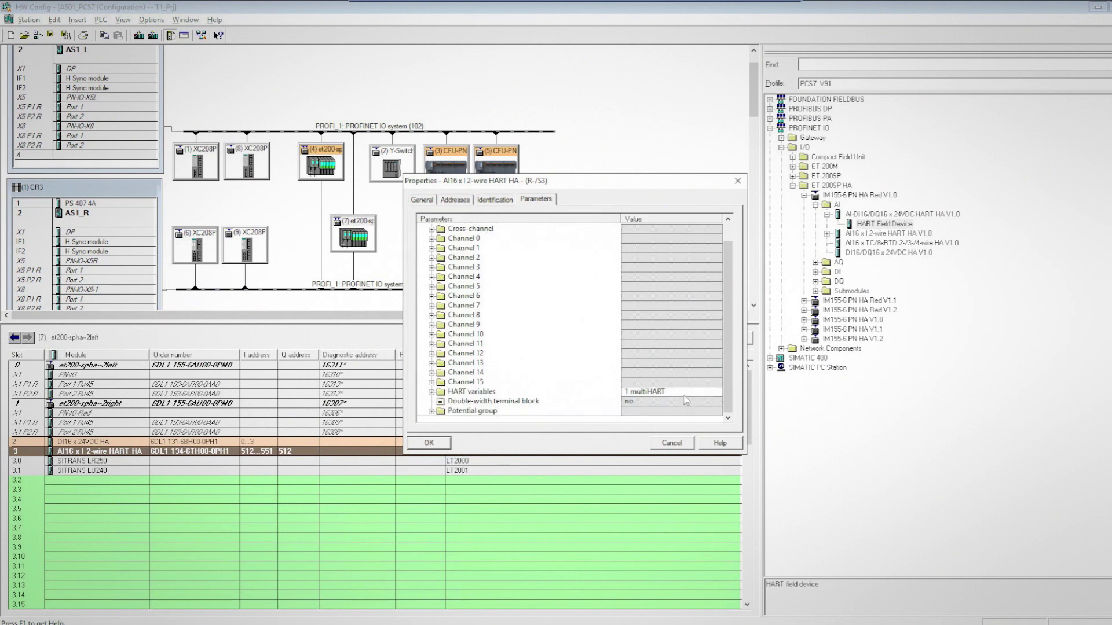
{"action": "left_click", "coordinate": [692, 398]}
{"action": "key", "text": "Return"}
{"action": "left_click", "coordinate": [82, 470]}
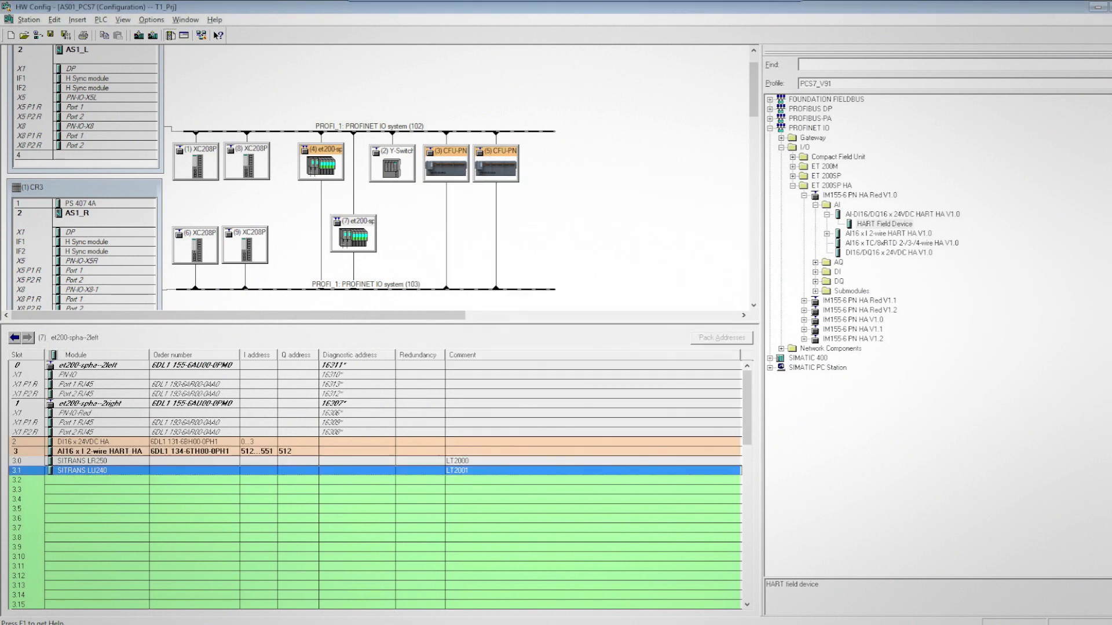